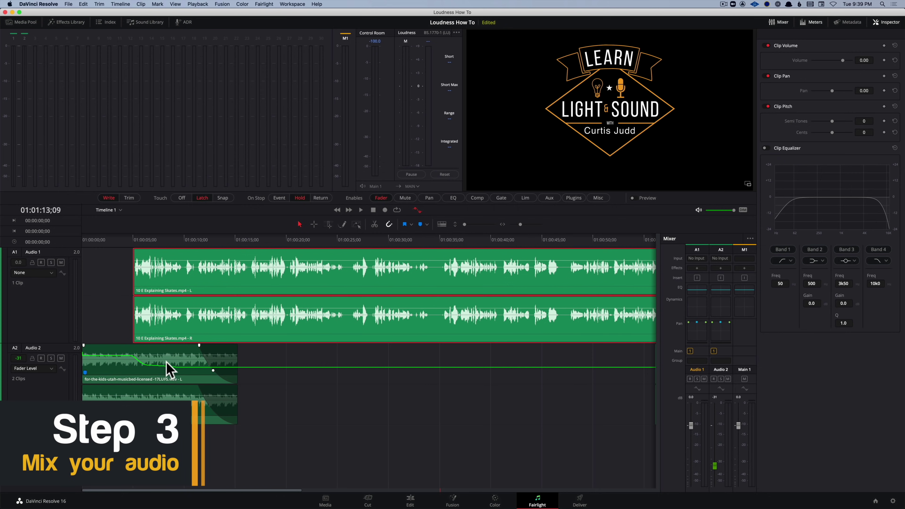
# - Bounce the stereo Main 1 mix of the timeline to a new audio track
pyautogui.hscroll(15, 295, 350)
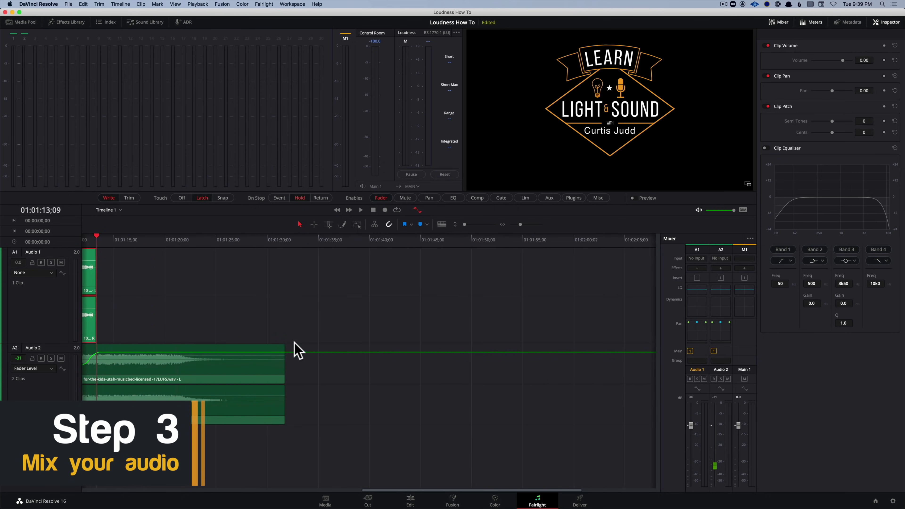
pyautogui.hscroll(-6, 295, 349)
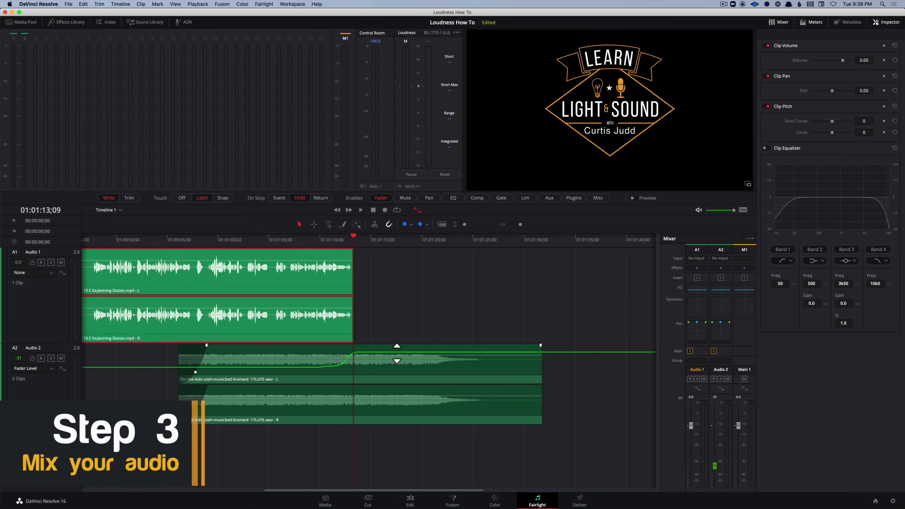
pyautogui.hscroll(-10, 257, 338)
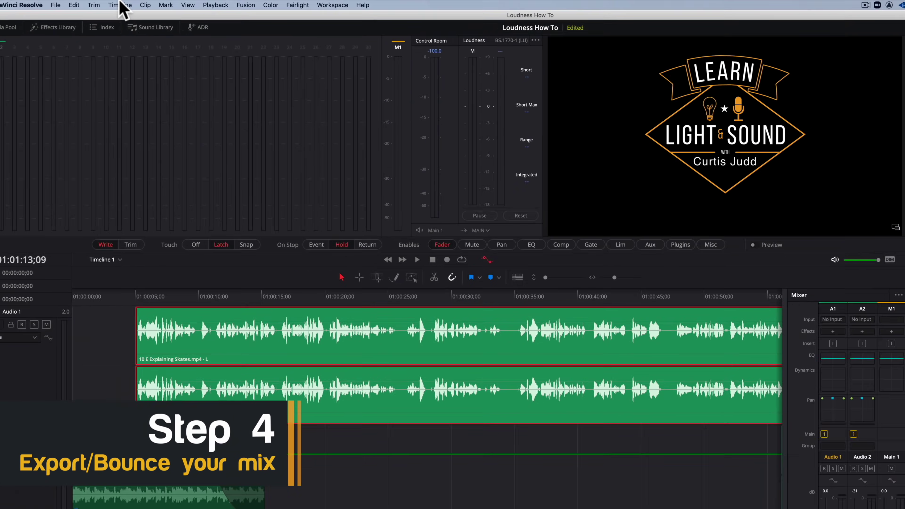
pyautogui.click(119, 3)
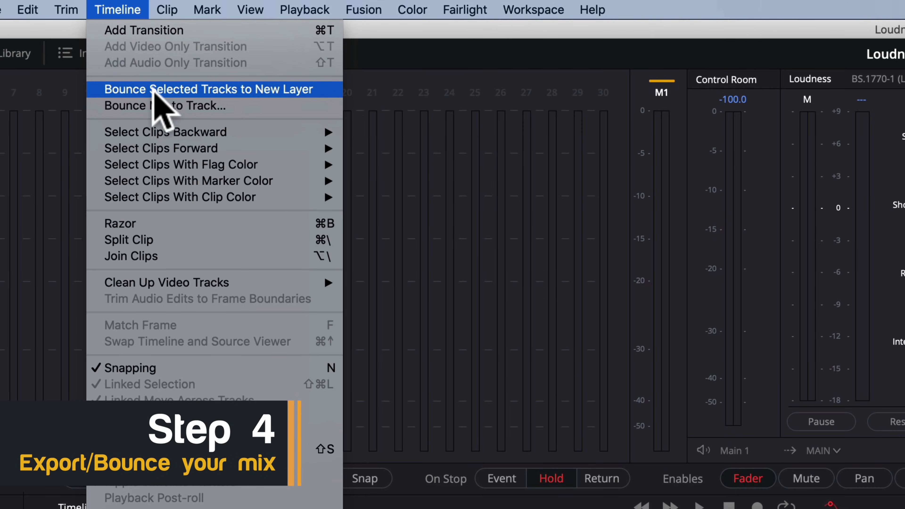
pyautogui.click(159, 106)
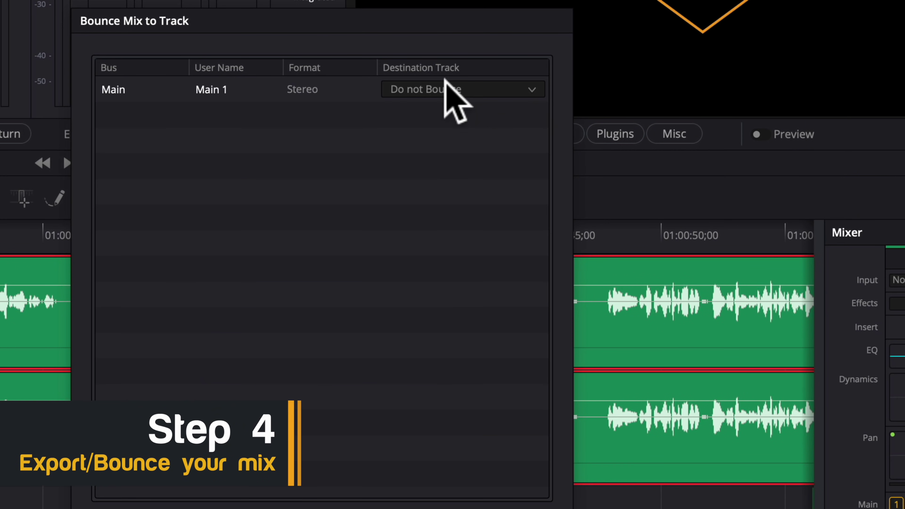
pyautogui.click(445, 89)
pyautogui.click(440, 132)
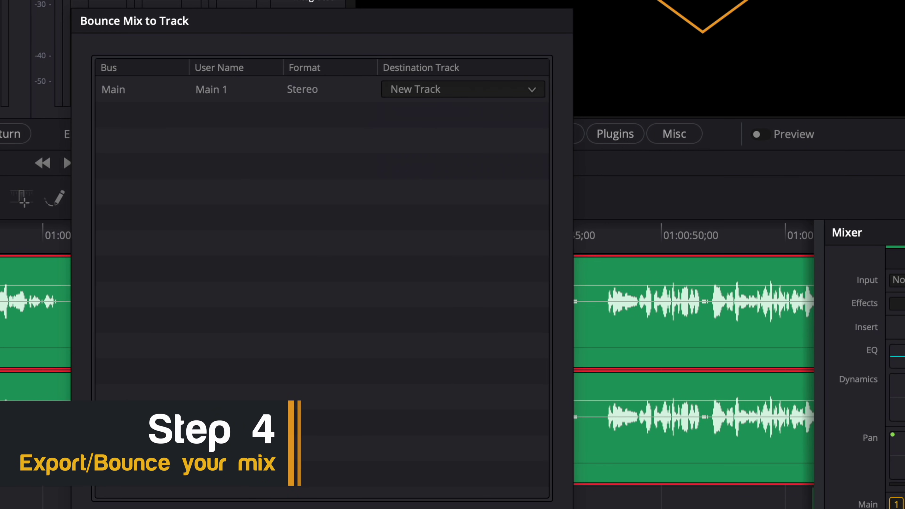
pyautogui.click(493, 506)
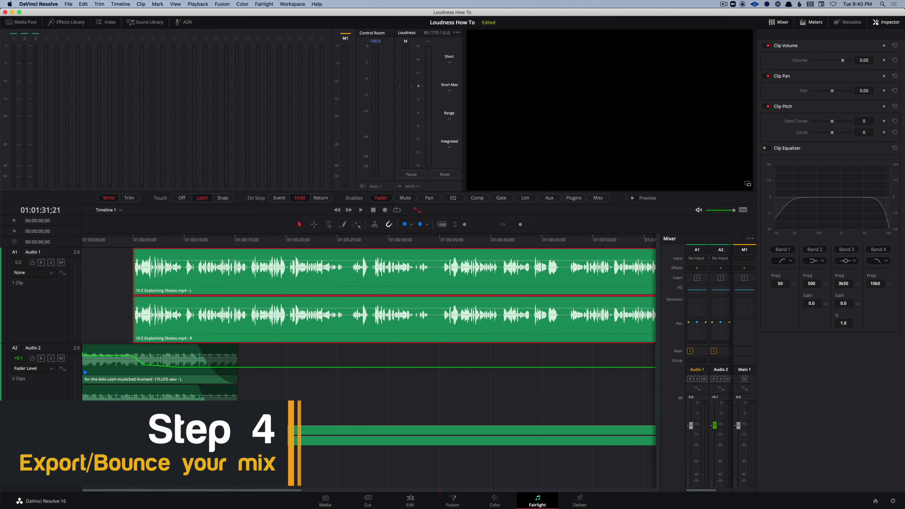
# - Mute the Audio 2 and Audio 1 tracks and select the bounced mix clip on Audio 3
pyautogui.moveTo(73, 463); pyautogui.dragTo(67, 487)
pyautogui.click(61, 358)
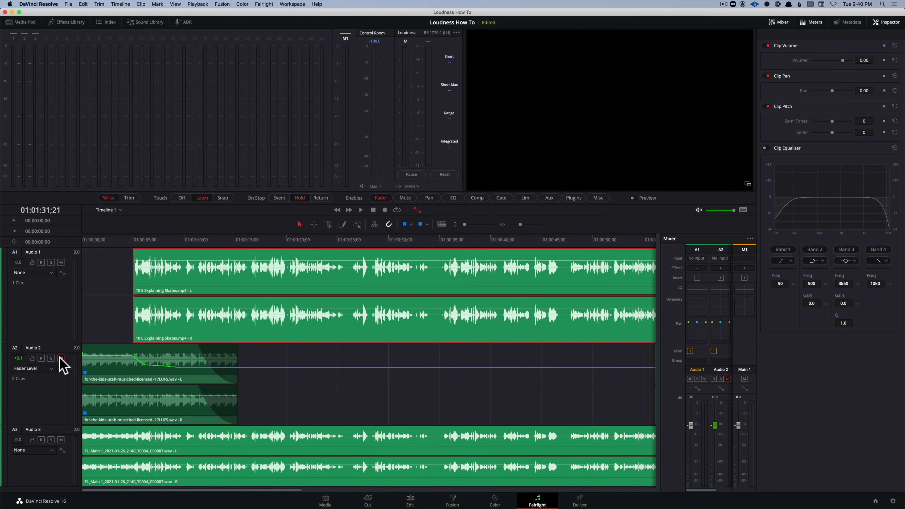
pyautogui.click(61, 262)
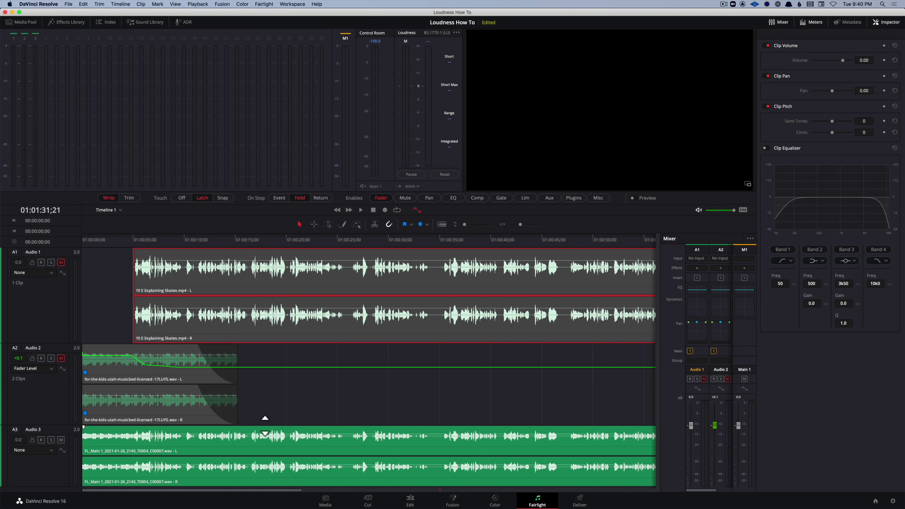
pyautogui.moveTo(197, 367)
pyautogui.click(313, 450)
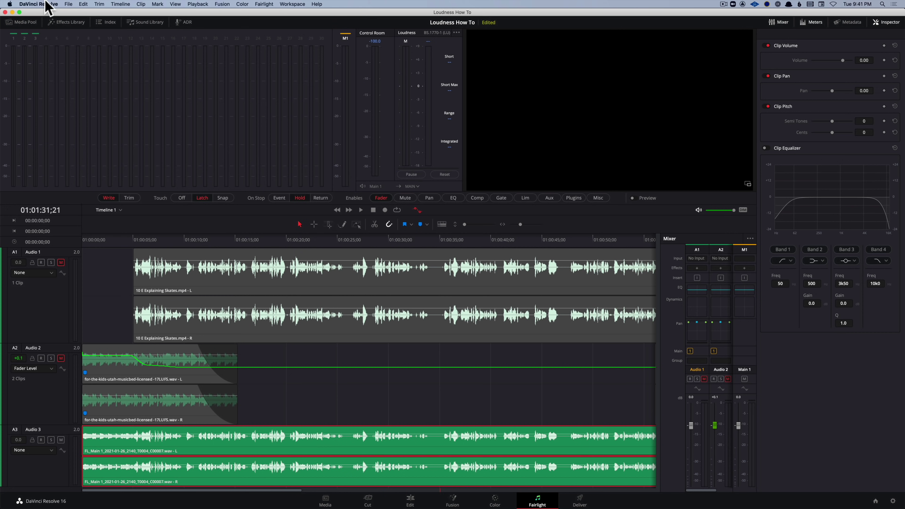
# - Check the target loudness level in the project's Fairlight audio metering settings, leaving without saving changes
pyautogui.click(68, 4)
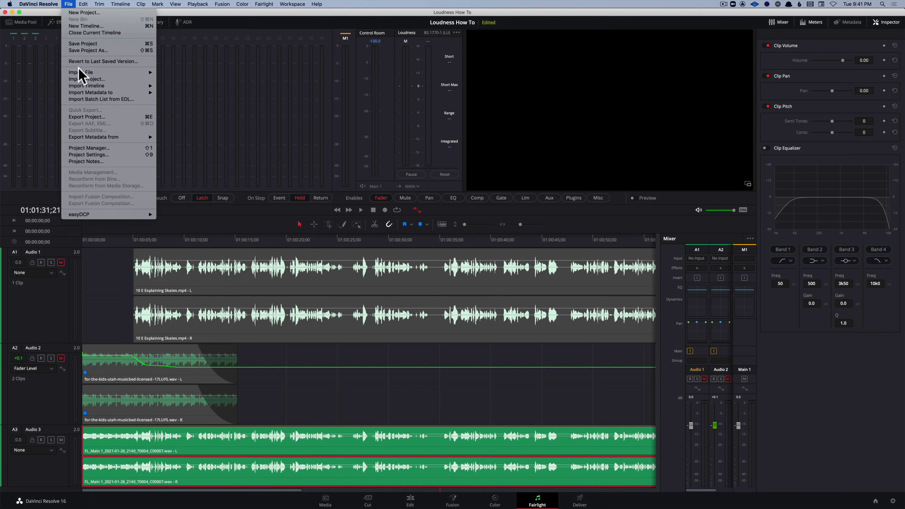
pyautogui.click(101, 154)
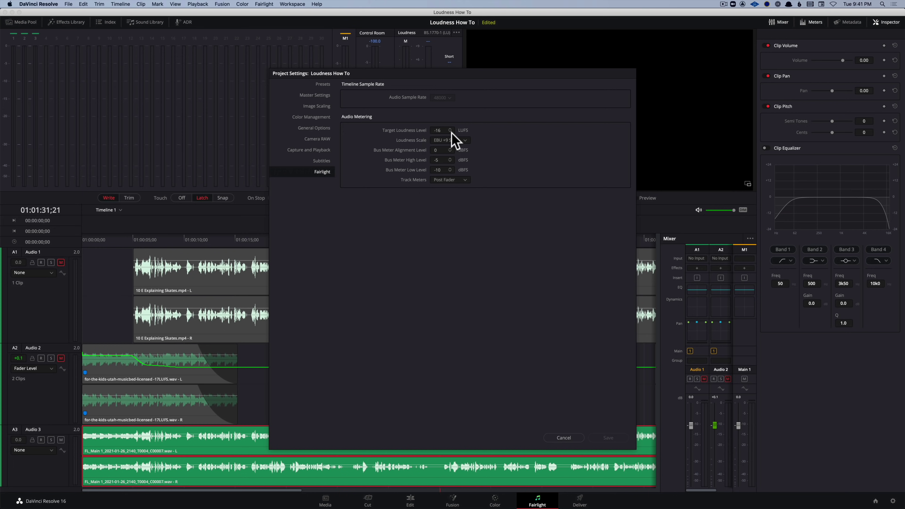
pyautogui.click(563, 438)
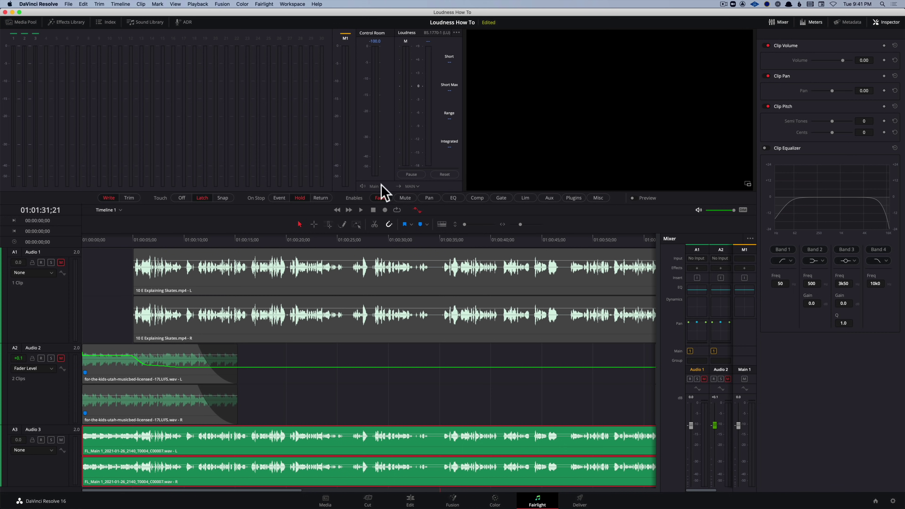
# - Send the bounced mix clip on Audio 3 to iZotope RX 8 as an external audio process
pyautogui.rightClick(360, 446)
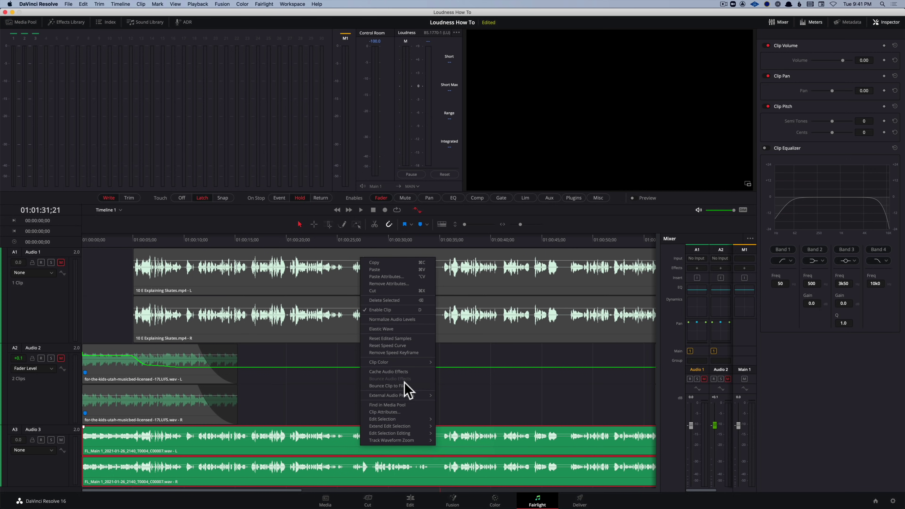
pyautogui.moveTo(414, 396)
pyautogui.click(452, 397)
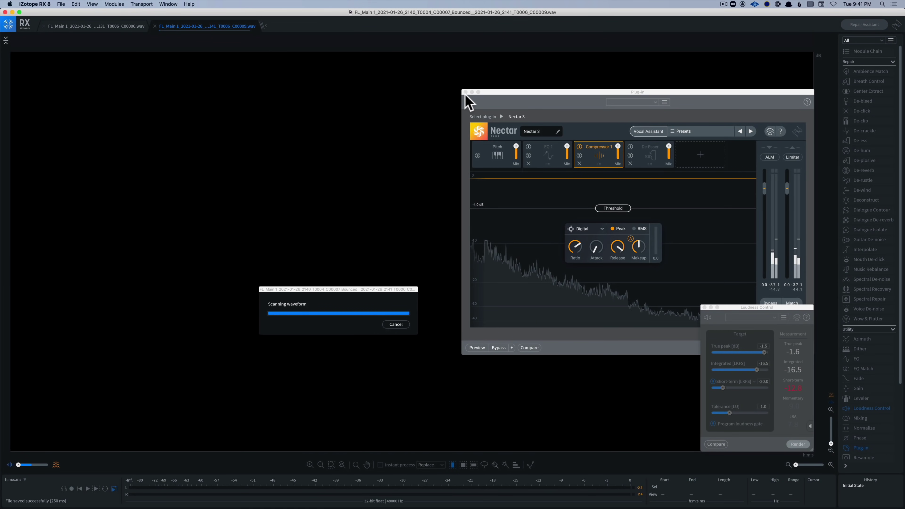
# - Close the plug-in window, read the mix's true peak and integrated loudness in Loudness Control, and close that module too
pyautogui.click(465, 92)
pyautogui.moveTo(752, 305); pyautogui.dragTo(61, 306)
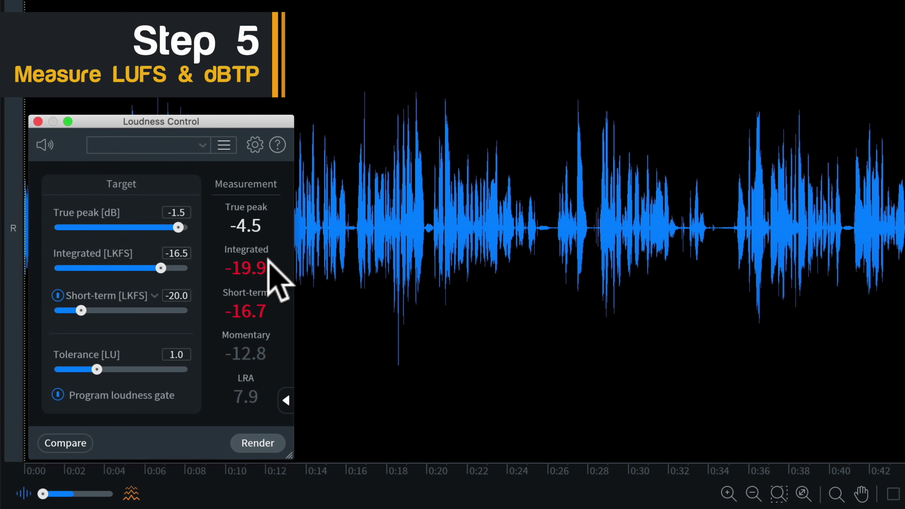
pyautogui.moveTo(265, 259)
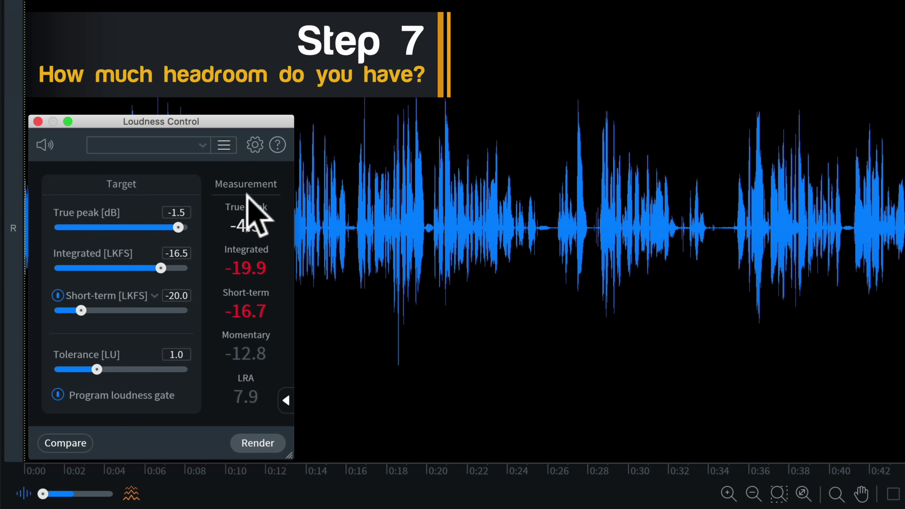
pyautogui.click(38, 121)
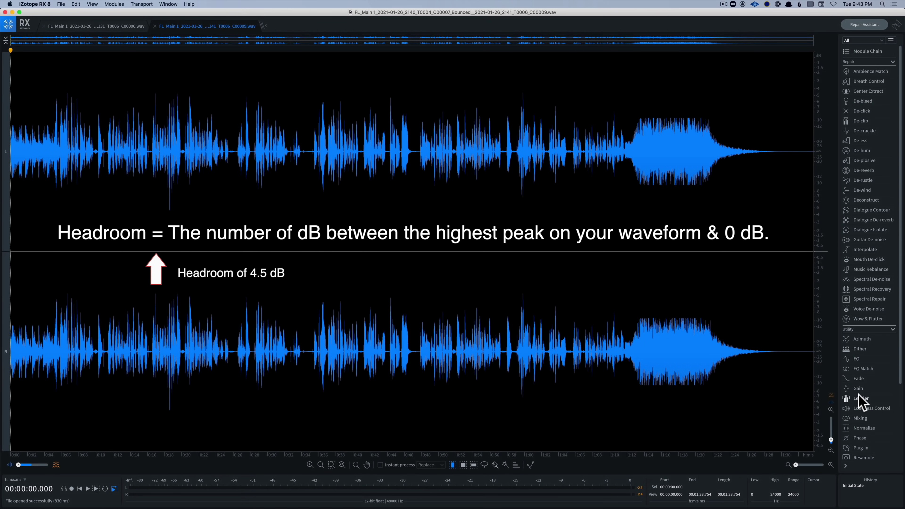
# - Render a 3 dB gain on the whole file twice and move the Gain window off the waveform peaks
pyautogui.click(860, 388)
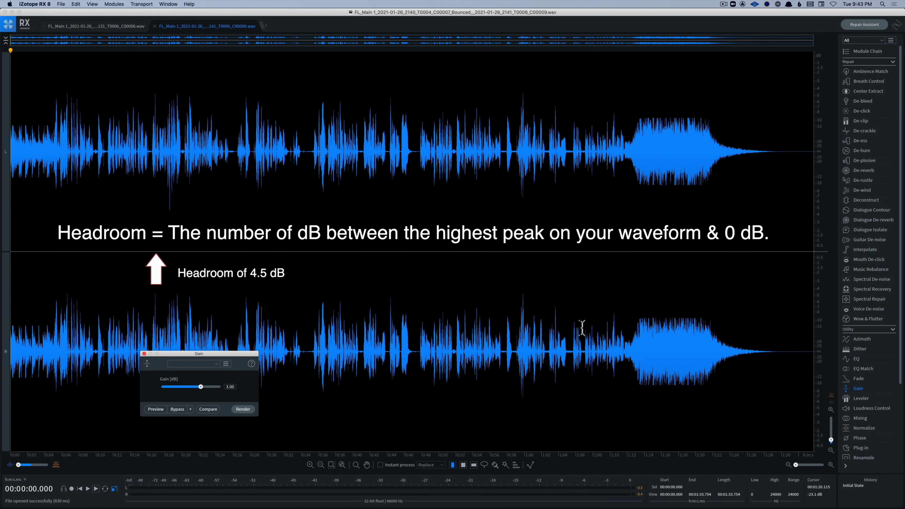
pyautogui.click(248, 411)
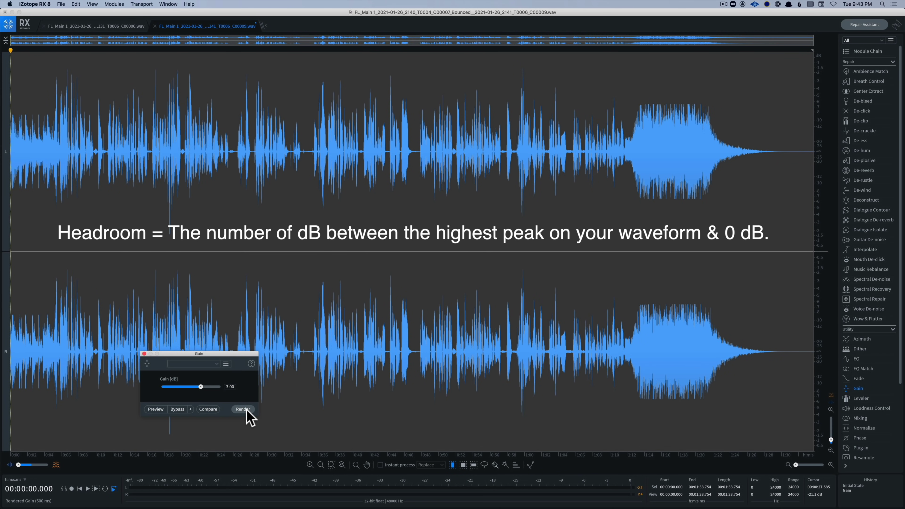
pyautogui.click(246, 410)
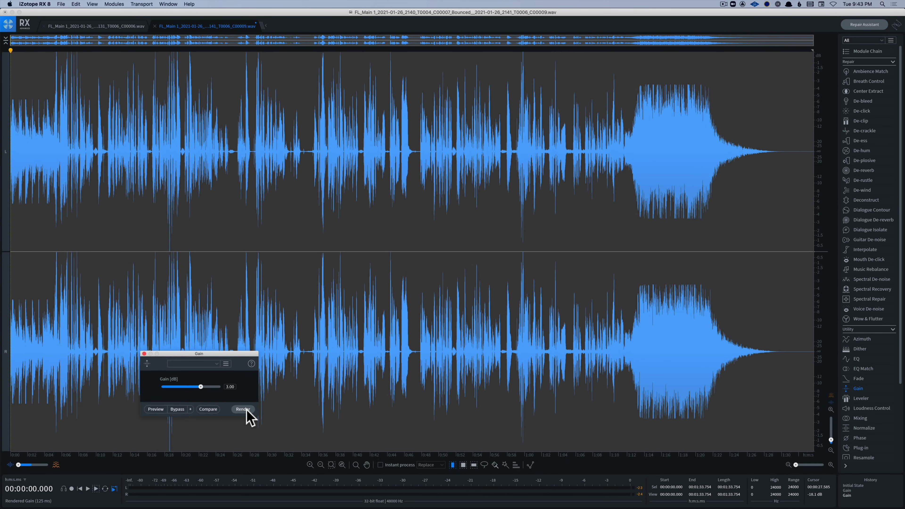
pyautogui.moveTo(222, 354); pyautogui.dragTo(768, 395)
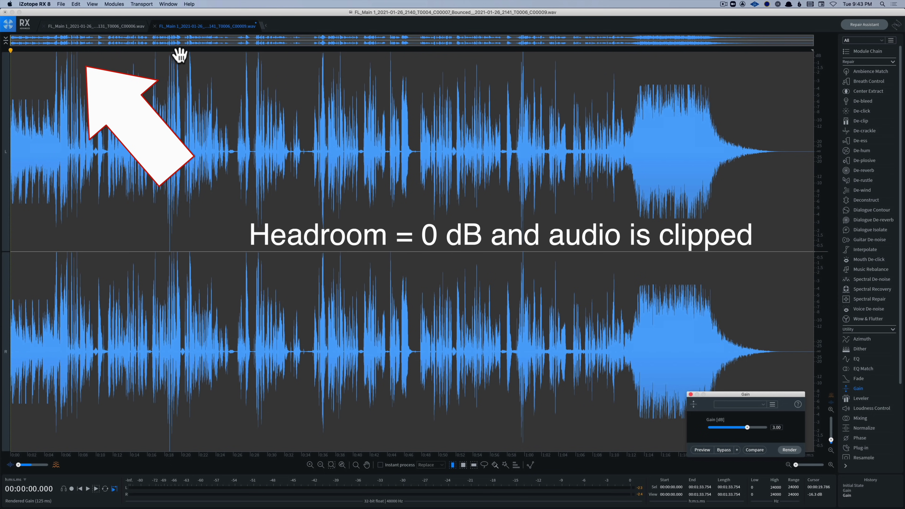
# - Undo both gain renders and close the Gain module
pyautogui.press('super+z')
pyautogui.press('super+z')
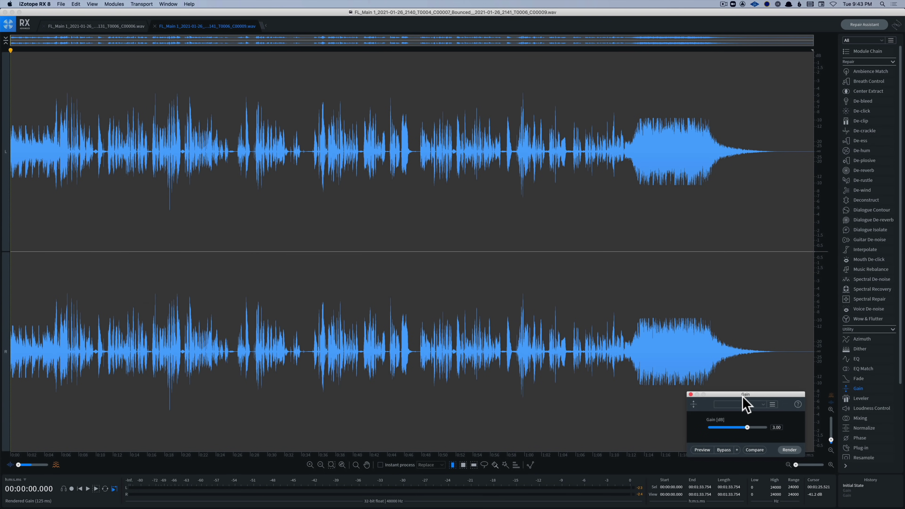
pyautogui.click(690, 395)
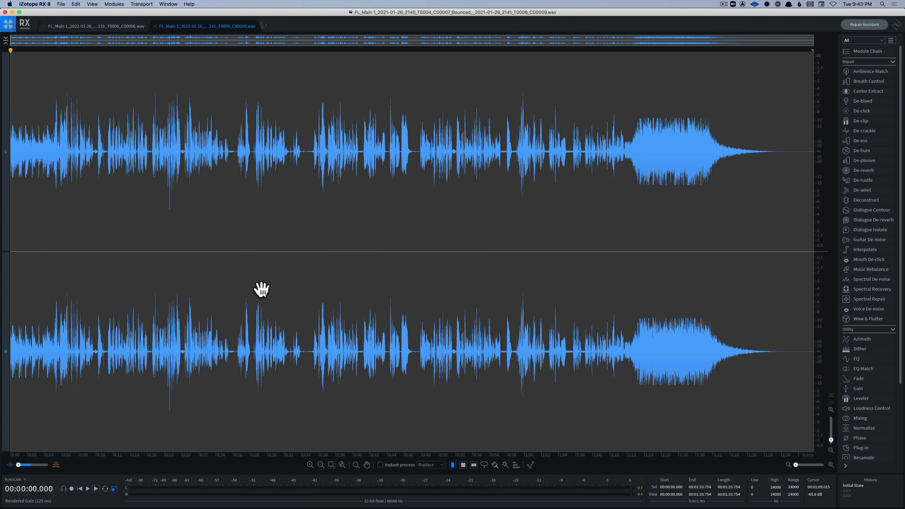
# - Open Loudness Control and the Nectar 3 plug-in, and gauge the waveform's peak level against the plug-in window's edge for the compressor threshold
pyautogui.click(874, 409)
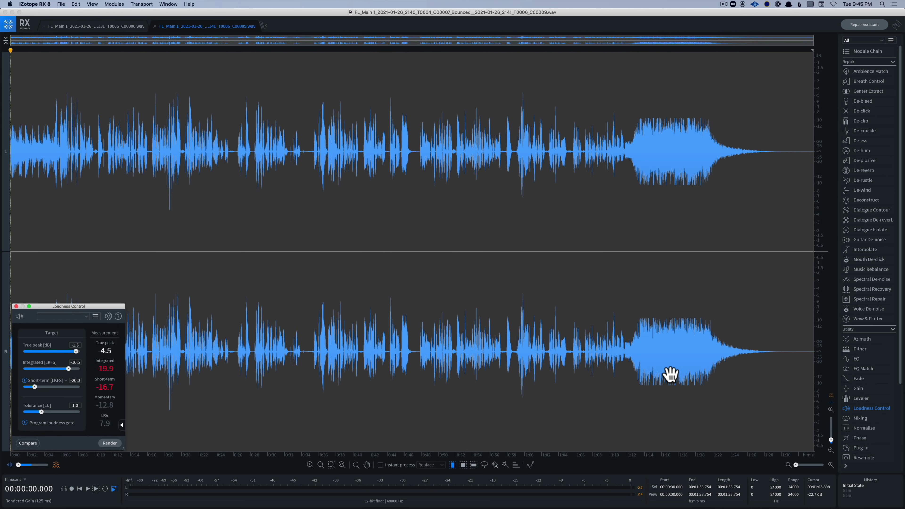
pyautogui.click(859, 448)
pyautogui.moveTo(630, 92); pyautogui.dragTo(641, 312)
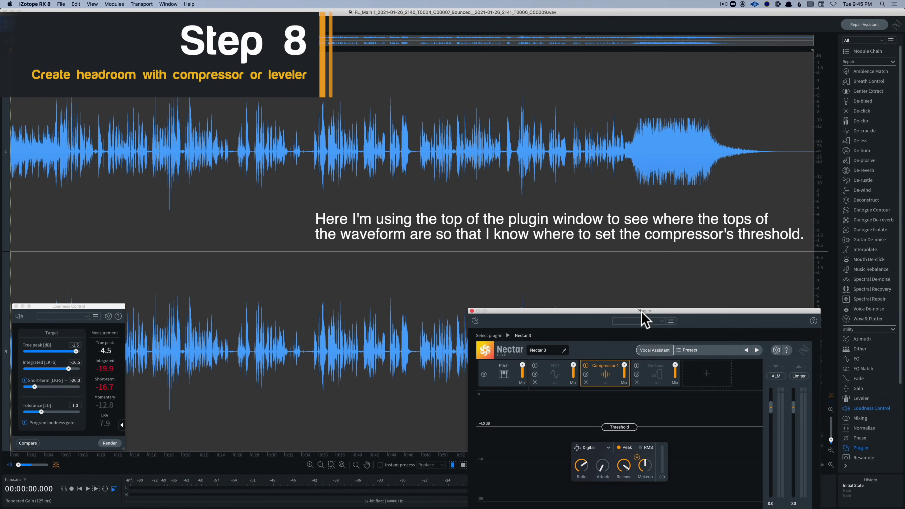
pyautogui.moveTo(641, 312); pyautogui.dragTo(643, 312)
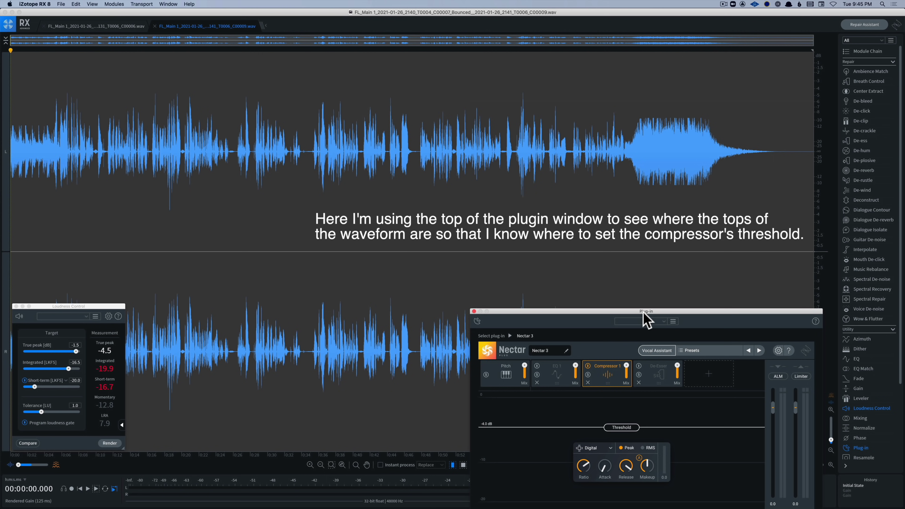
pyautogui.moveTo(643, 310); pyautogui.dragTo(643, 315)
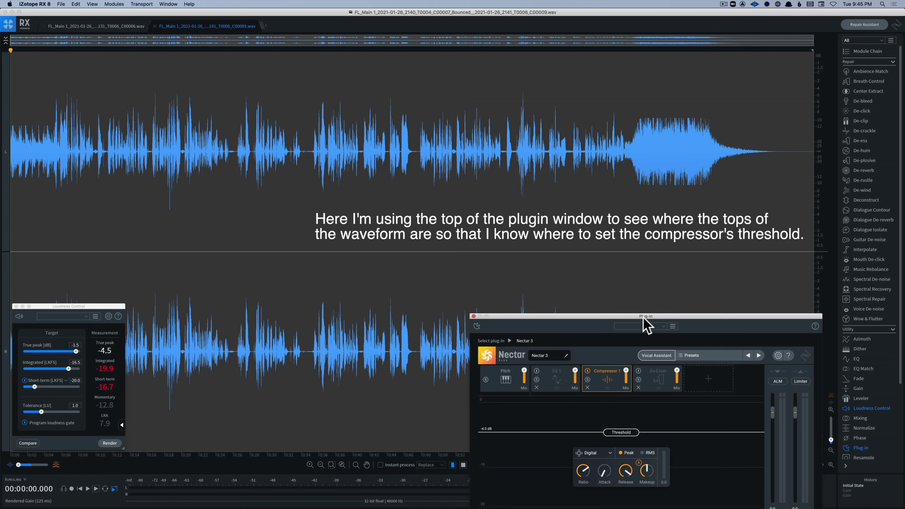
pyautogui.moveTo(647, 325); pyautogui.dragTo(569, 269)
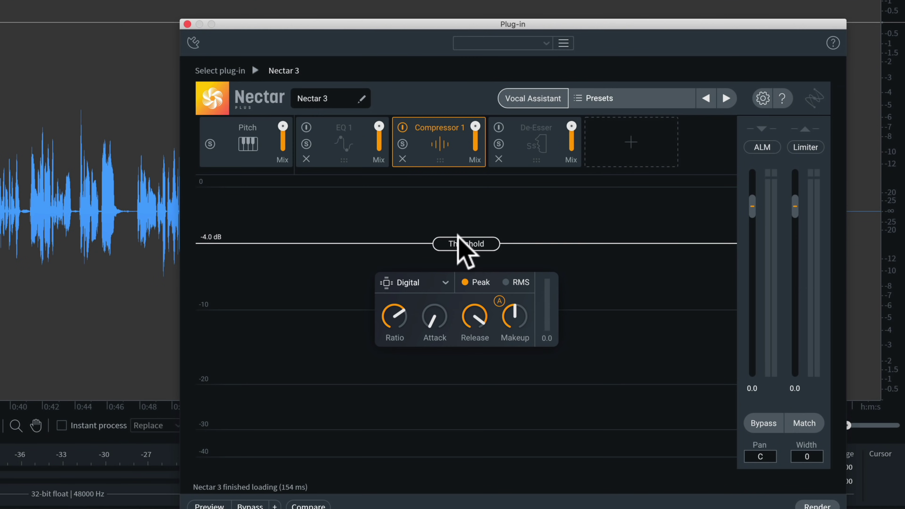
# - Set the Nectar 3 compressor threshold to -7.5 dB, render the compression on the mix, and close the plug-in window
pyautogui.moveTo(458, 235); pyautogui.dragTo(468, 284)
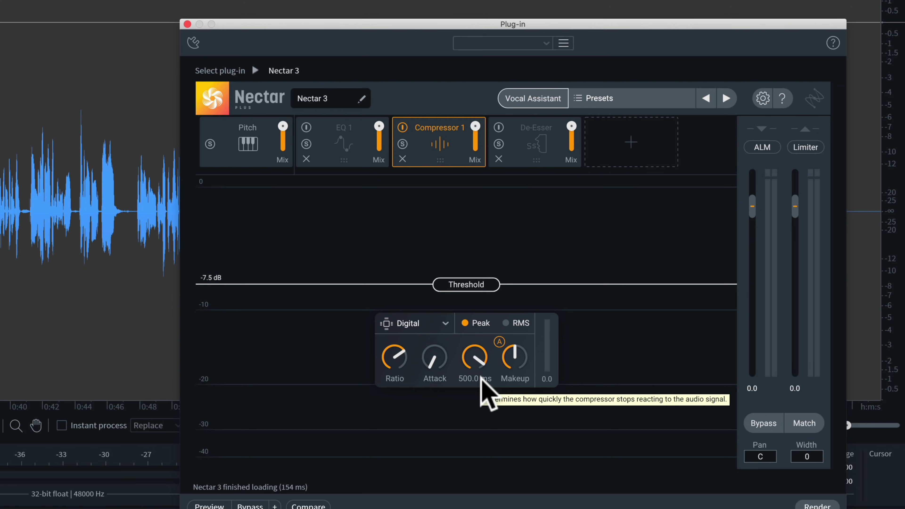
pyautogui.moveTo(570, 23); pyautogui.dragTo(507, 0)
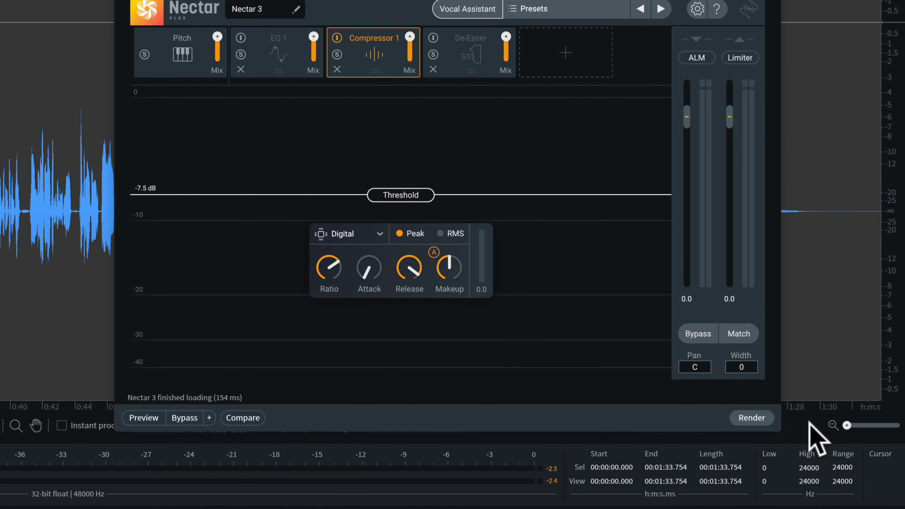
pyautogui.click(750, 418)
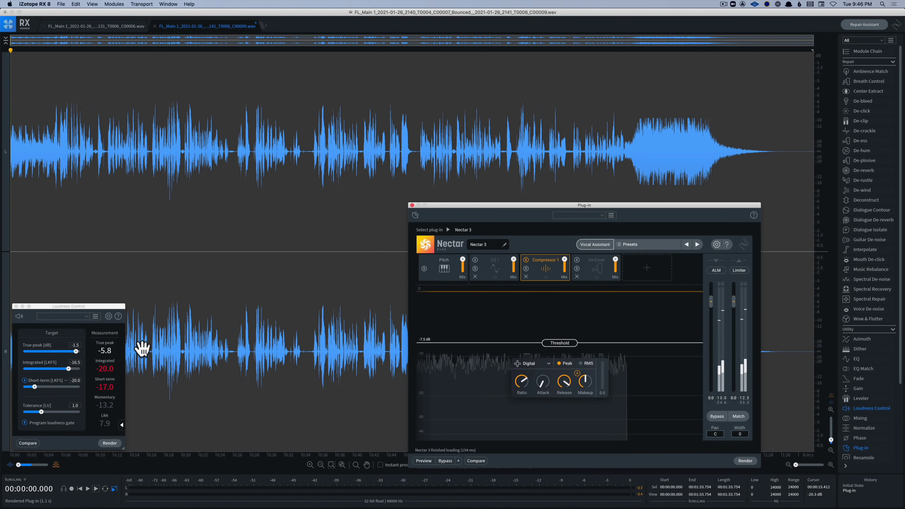
pyautogui.click(411, 205)
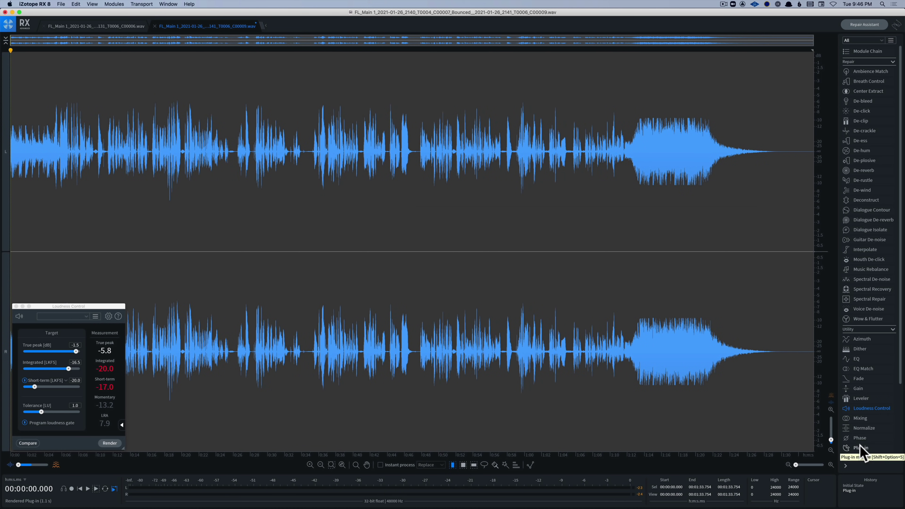
# - Undo the rendered compression and reopen the Nectar 3 plug-in, moving its window higher over the waveform
pyautogui.press('super+z')
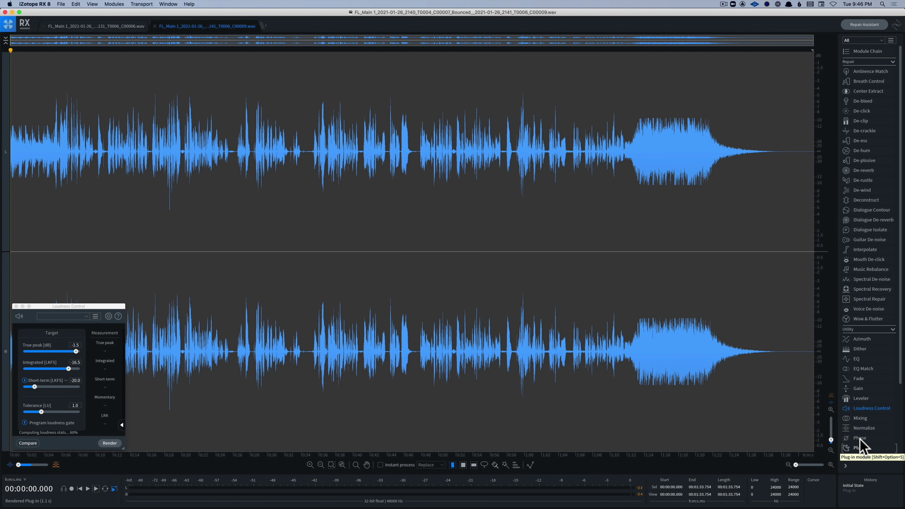
pyautogui.click(861, 448)
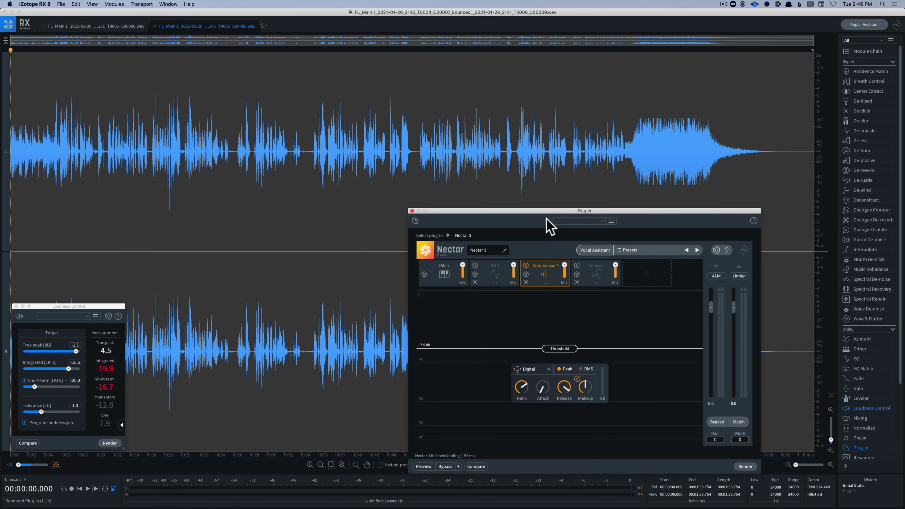
pyautogui.moveTo(549, 212); pyautogui.dragTo(542, 150)
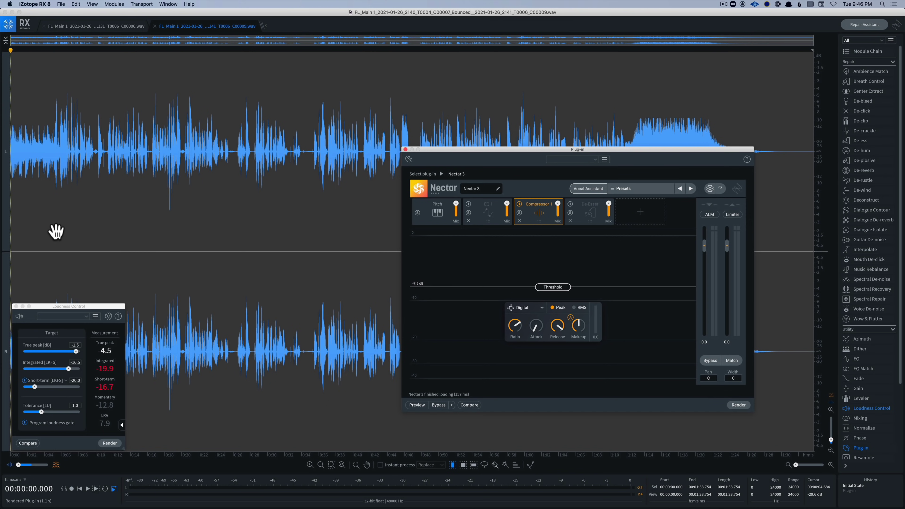
# - Preview the Nectar 3 compression from about 5 seconds, and render it on the mix with the threshold at -7.5 dB
pyautogui.click(53, 244)
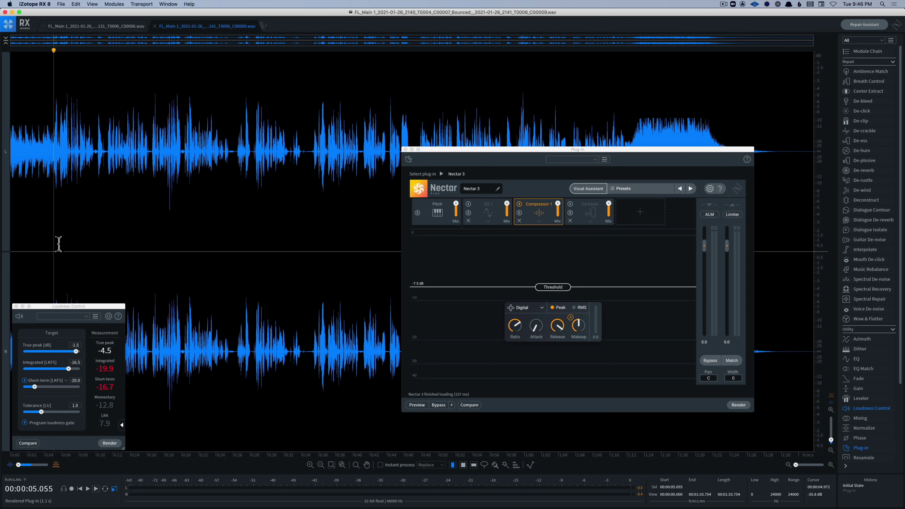
pyautogui.click(417, 405)
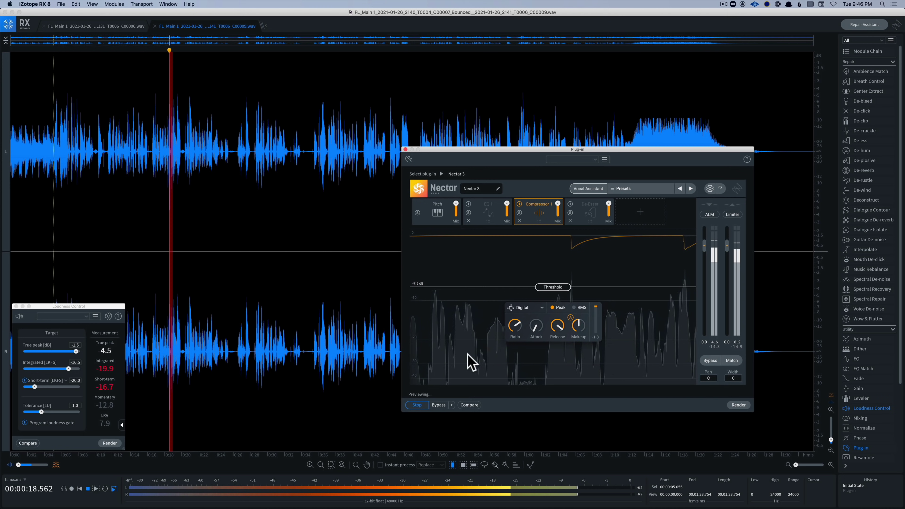
pyautogui.click(417, 405)
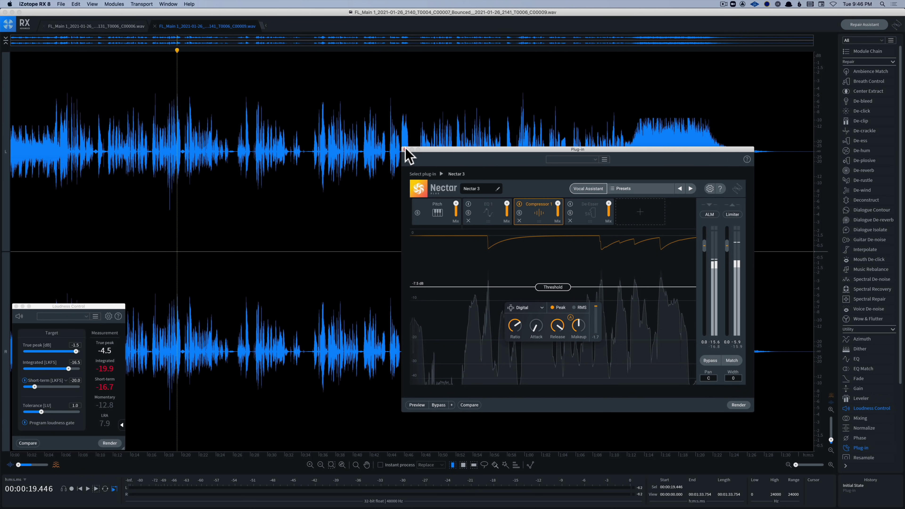
pyautogui.click(739, 405)
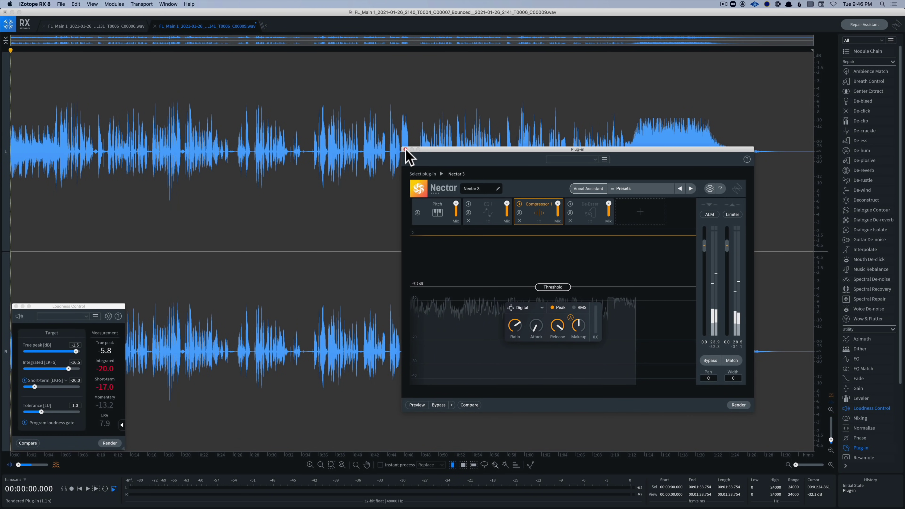
pyautogui.click(405, 150)
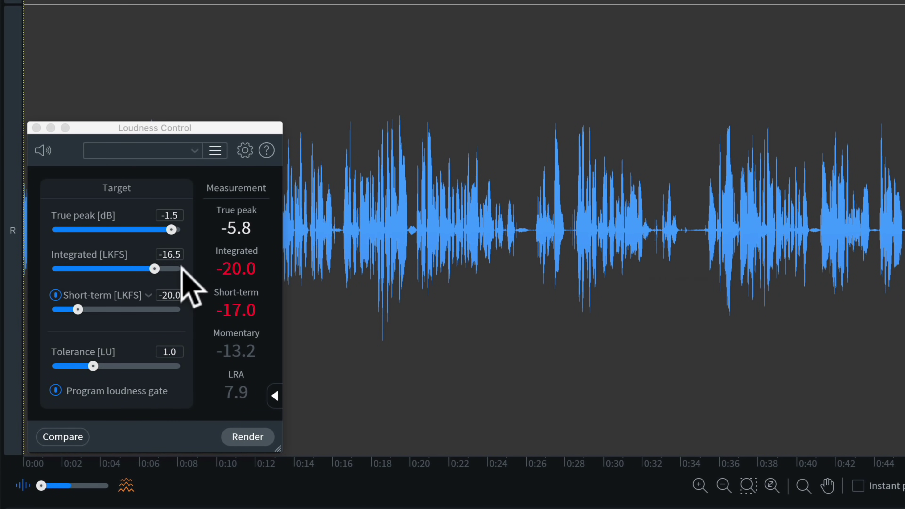
# - Set the integrated loudness target to -16 LKFS and render Loudness Control on the whole mix
pyautogui.click(170, 255)
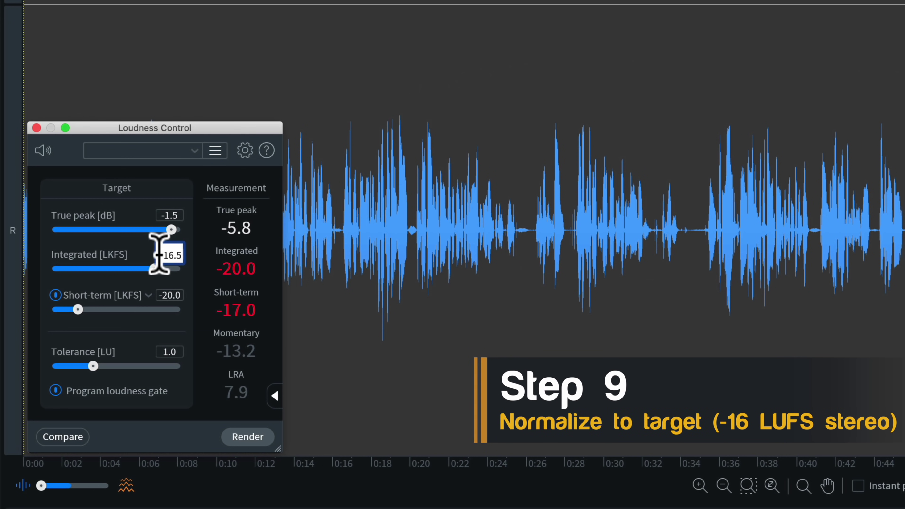
pyautogui.doubleClick(171, 255)
pyautogui.write('-16')
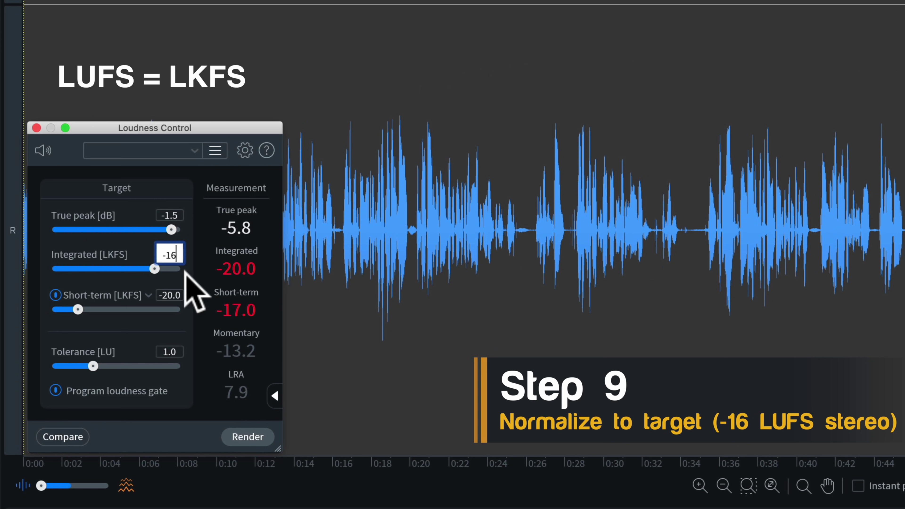
pyautogui.press('Return')
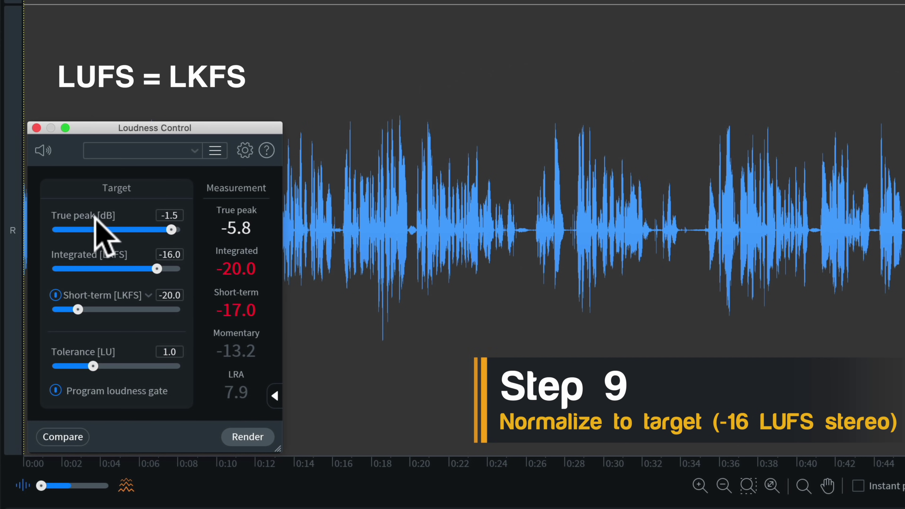
pyautogui.click(262, 436)
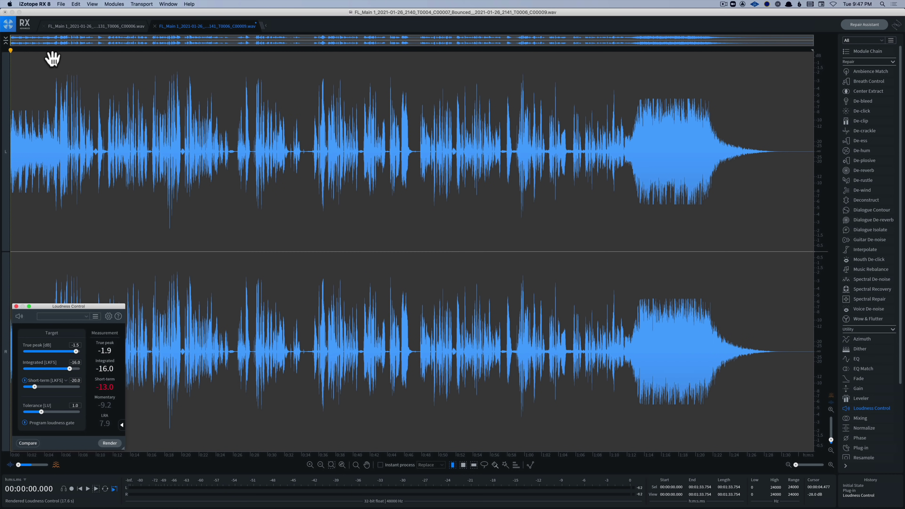
# - Play back the normalized mix from about 4.5 seconds to check how it sounds
pyautogui.click(49, 246)
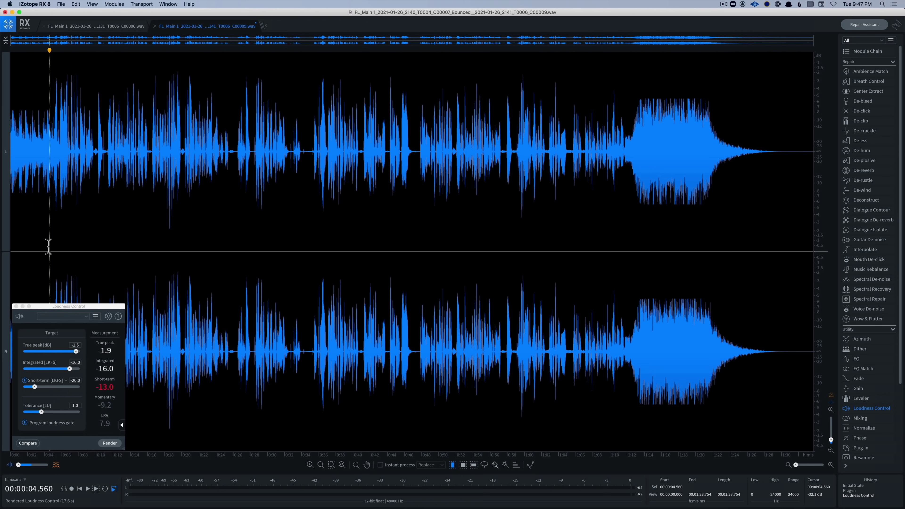
pyautogui.press('space')
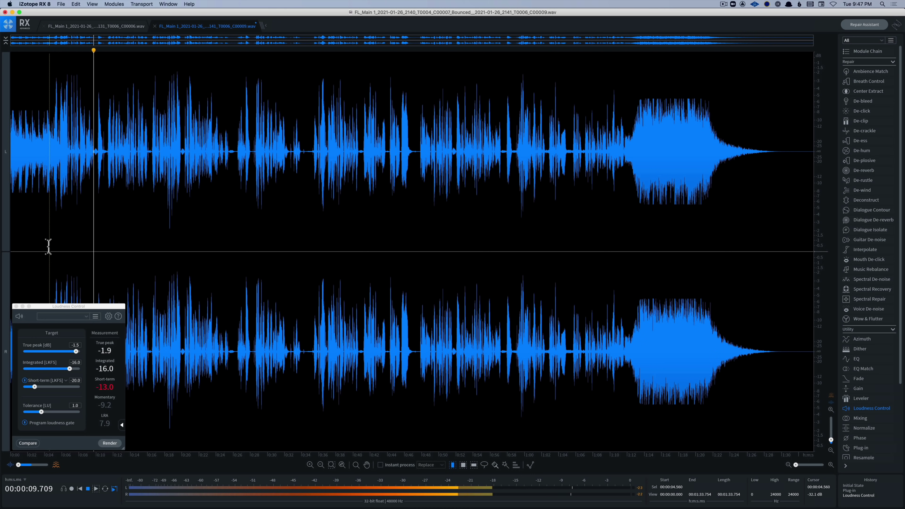
pyautogui.press('space')
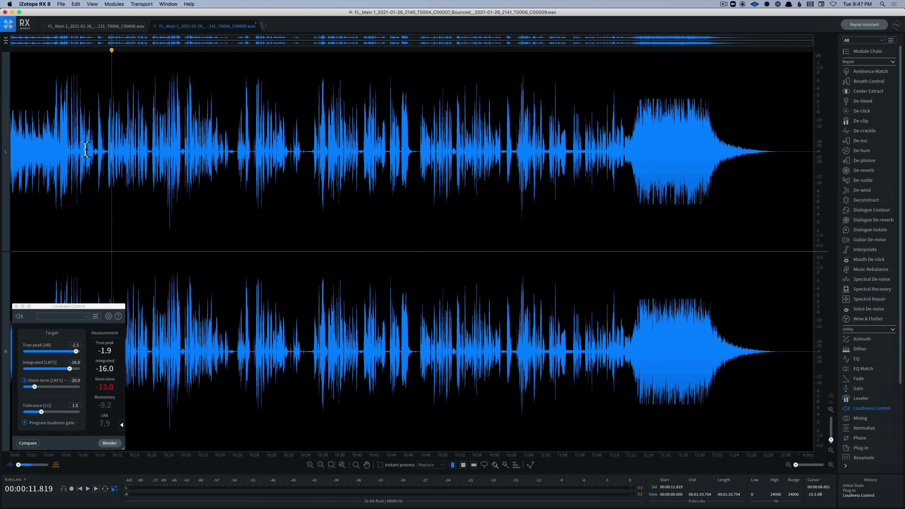
# - Select the short gap of about 0.25 s near 10.8 seconds and render Mouth De-click on it with sensitivity 4.0
pyautogui.scroll(5, 86, 150)
pyautogui.scroll(5, 86, 150)
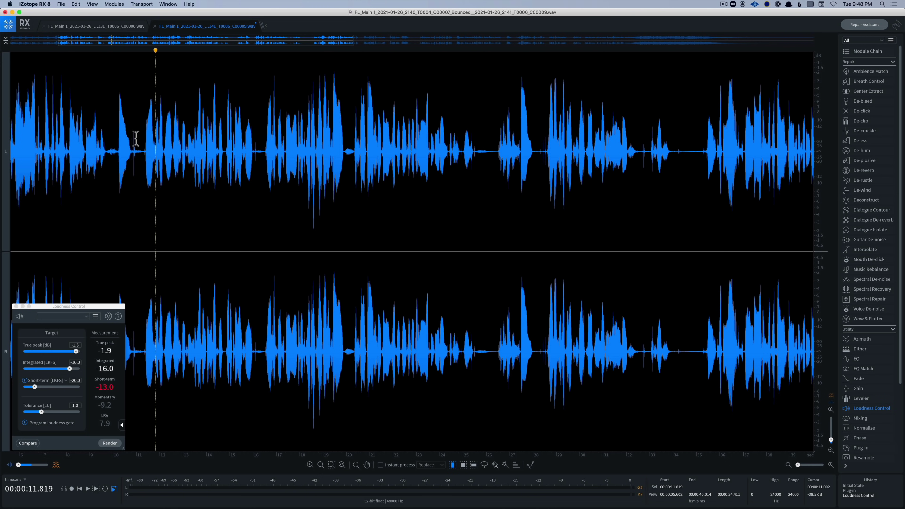
pyautogui.moveTo(136, 146); pyautogui.dragTo(130, 147)
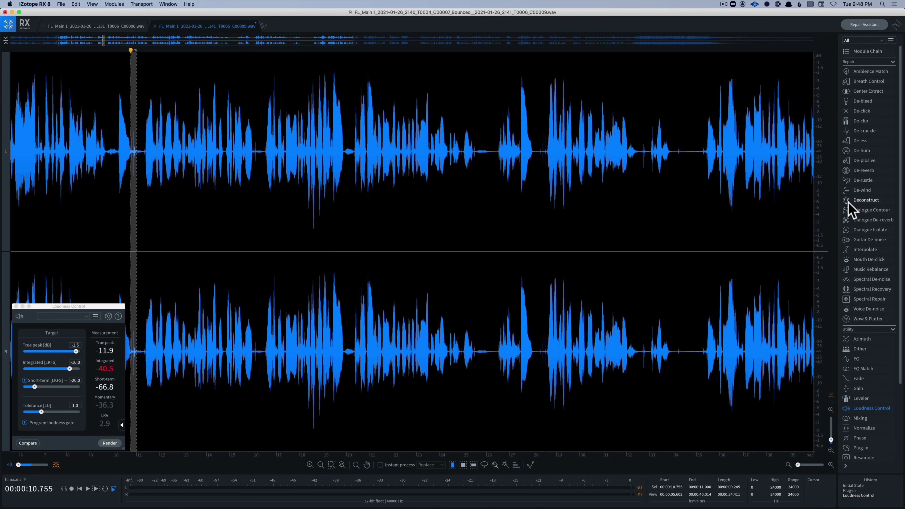
pyautogui.click(870, 260)
pyautogui.click(785, 192)
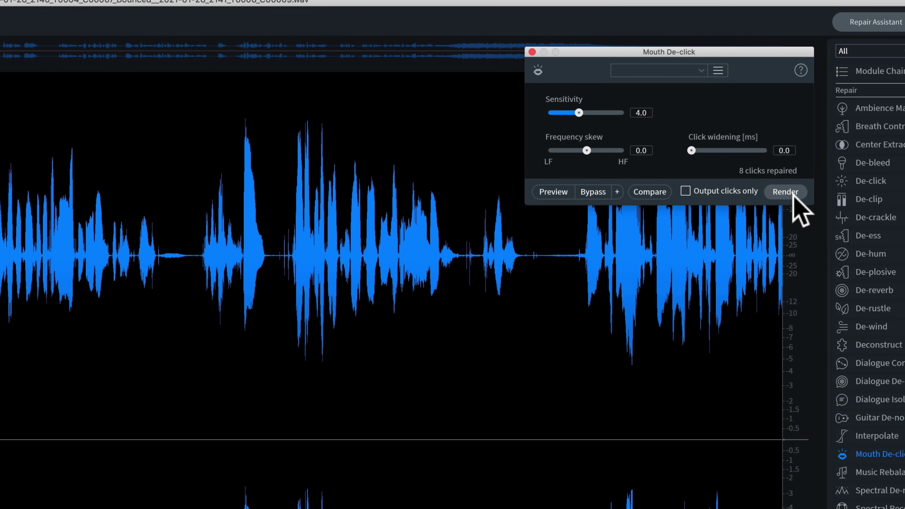
pyautogui.click(532, 52)
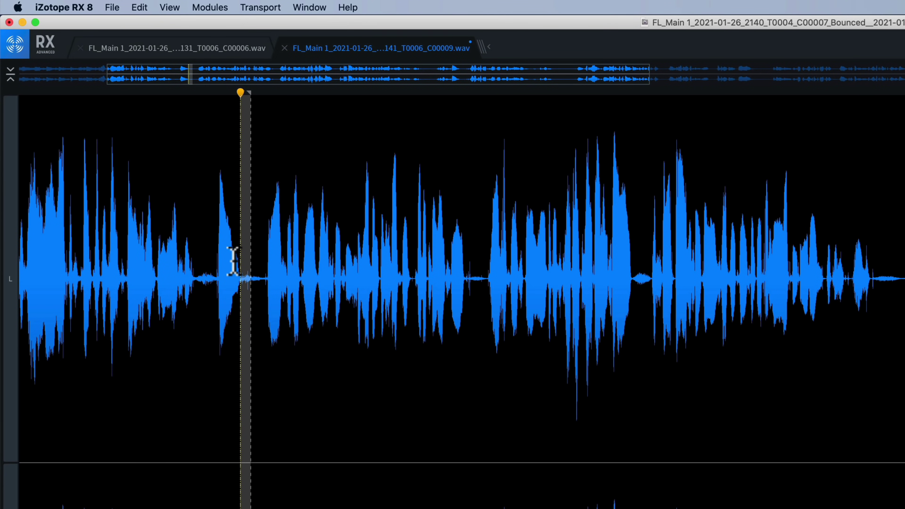
# - Render Breath Control on the whole mix with gain -9.7 dB and sensitivity 70.8, and play back the passage before 11 seconds
pyautogui.click(234, 260)
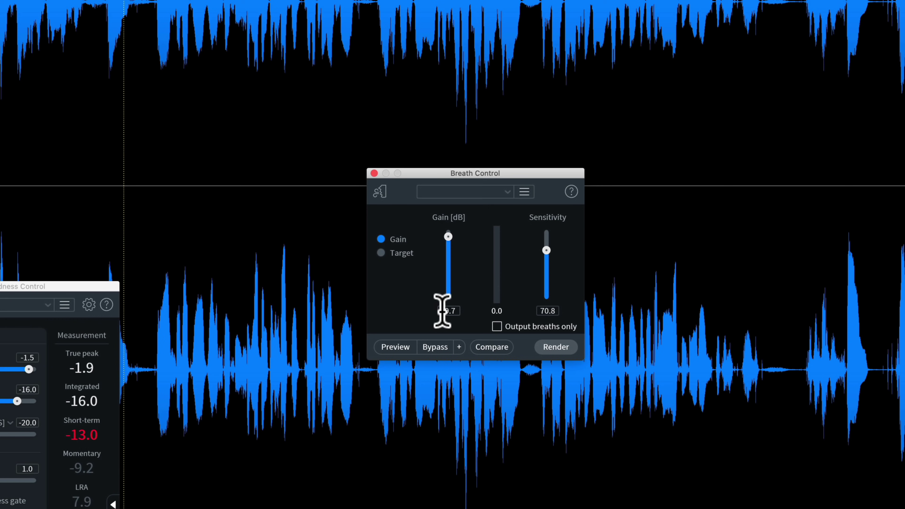
pyautogui.click(562, 348)
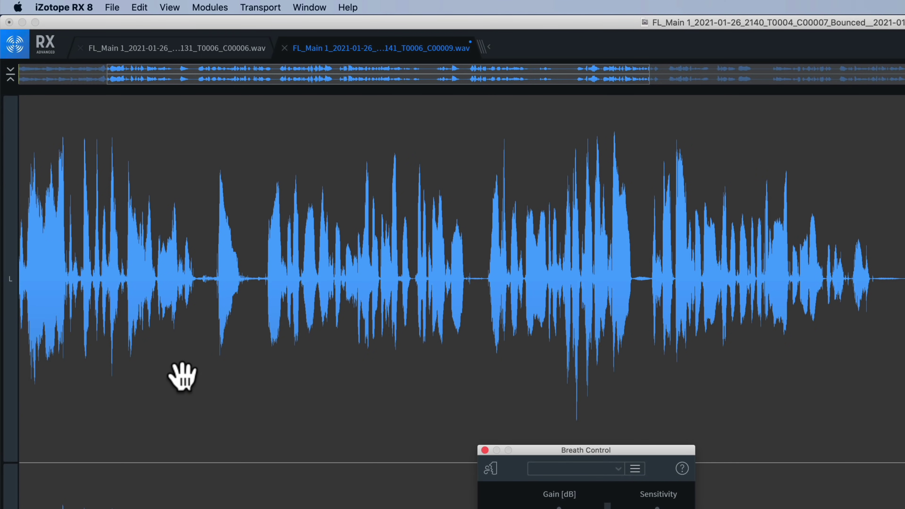
pyautogui.click(143, 380)
pyautogui.press('space')
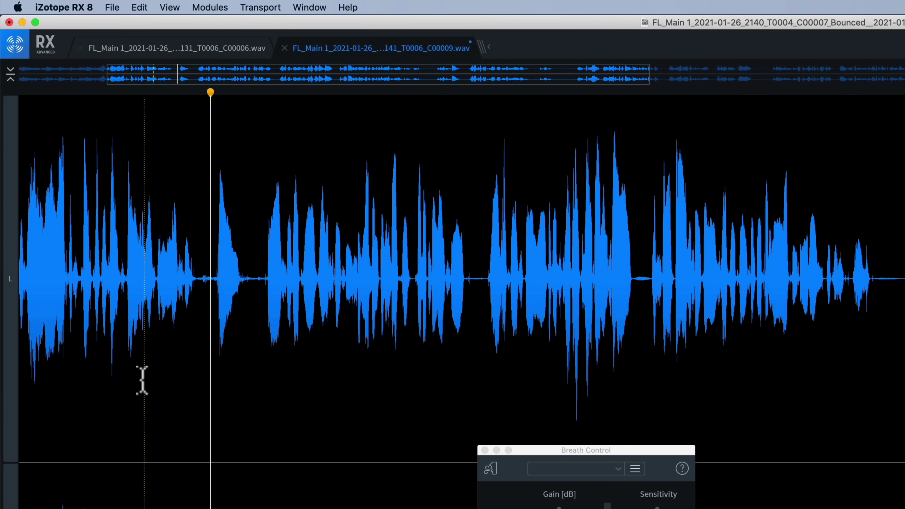
pyautogui.press('space')
# - Save the processed mix as a new file
pyautogui.scroll(-5, 142, 380)
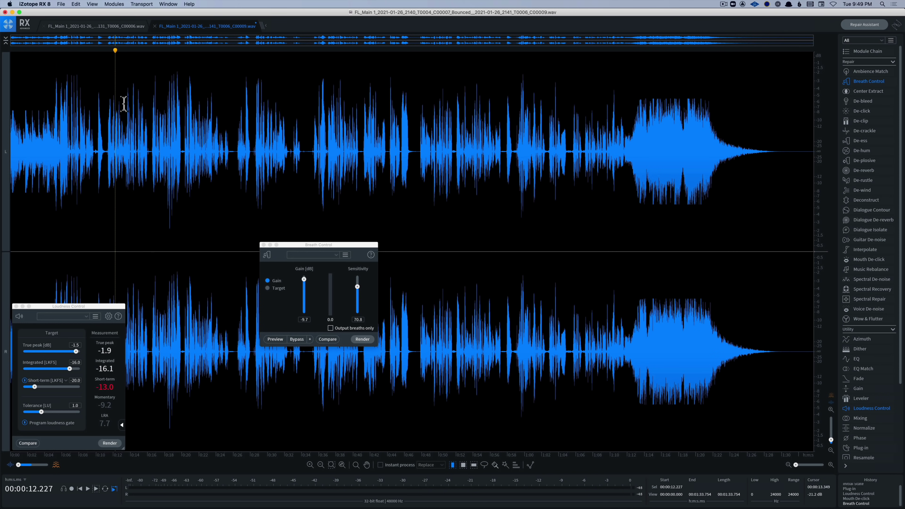
pyautogui.click(62, 5)
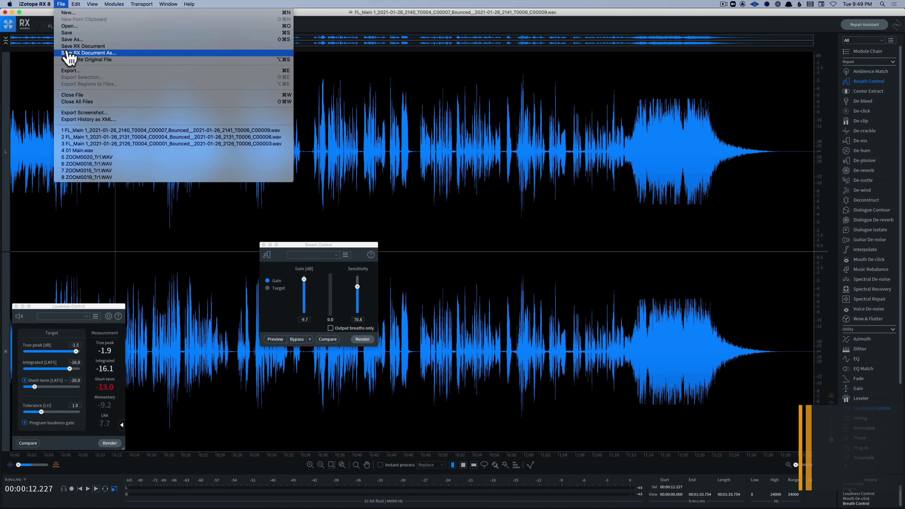
pyautogui.click(66, 37)
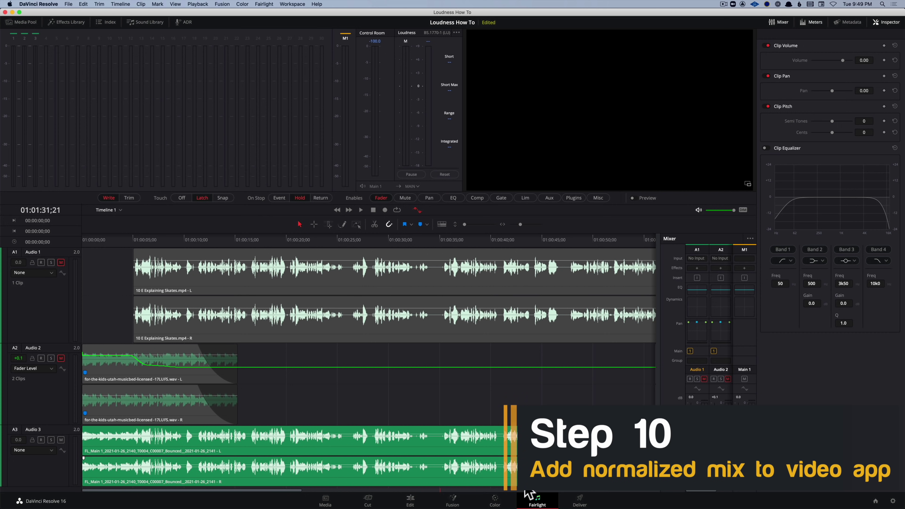
# - In DaVinci Resolve, open the Deliver page and inspect the timeline's audio tracks at 01:01:06;24
pyautogui.click(579, 499)
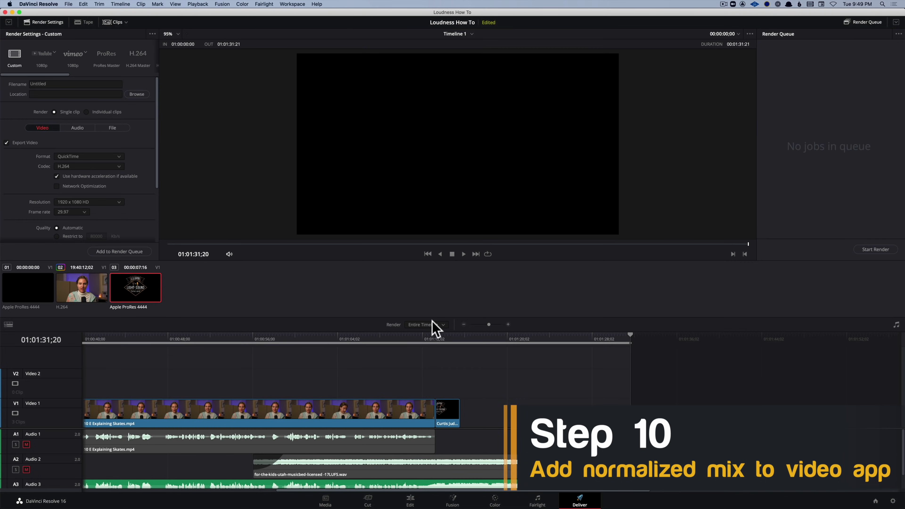
pyautogui.click(367, 341)
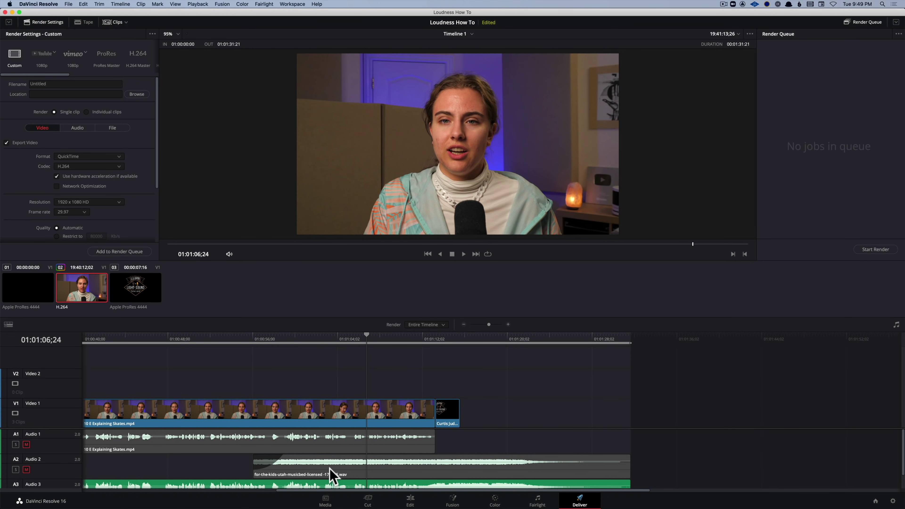
pyautogui.scroll(-2, 331, 474)
pyautogui.scroll(2, 331, 471)
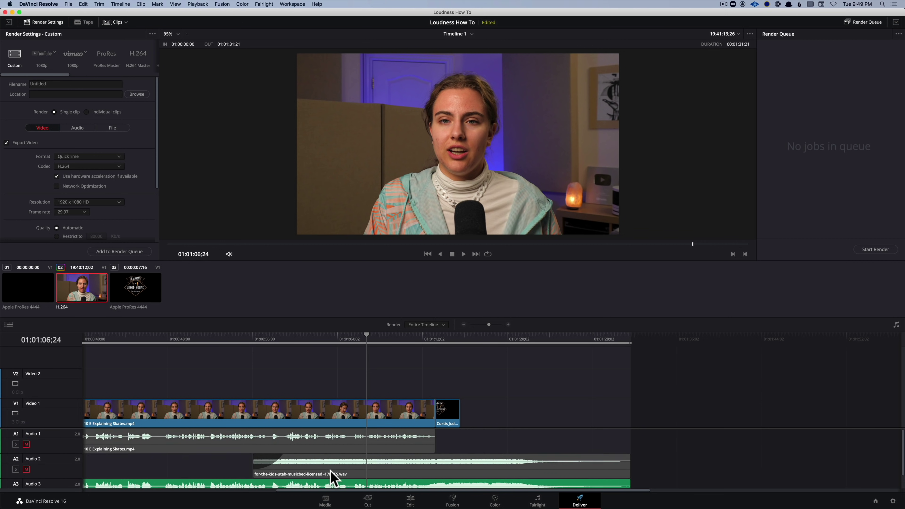